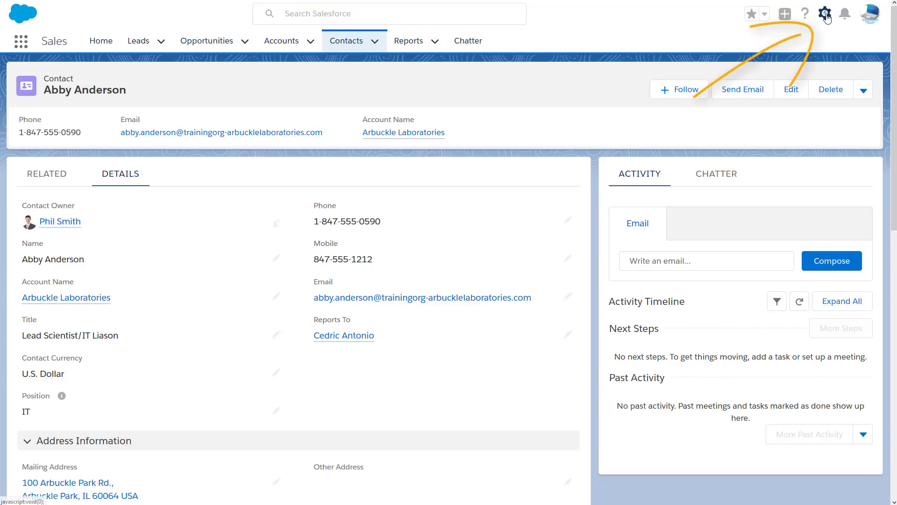
click(826, 17)
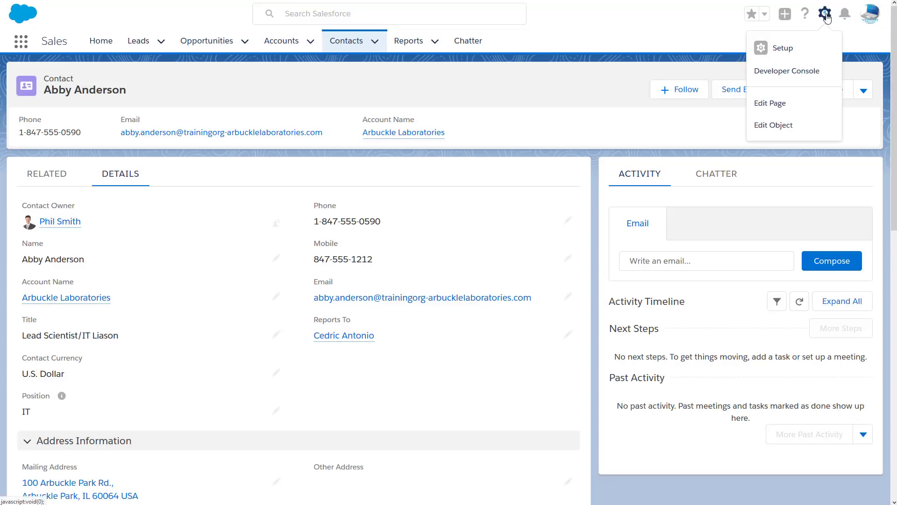
click(790, 54)
click(156, 44)
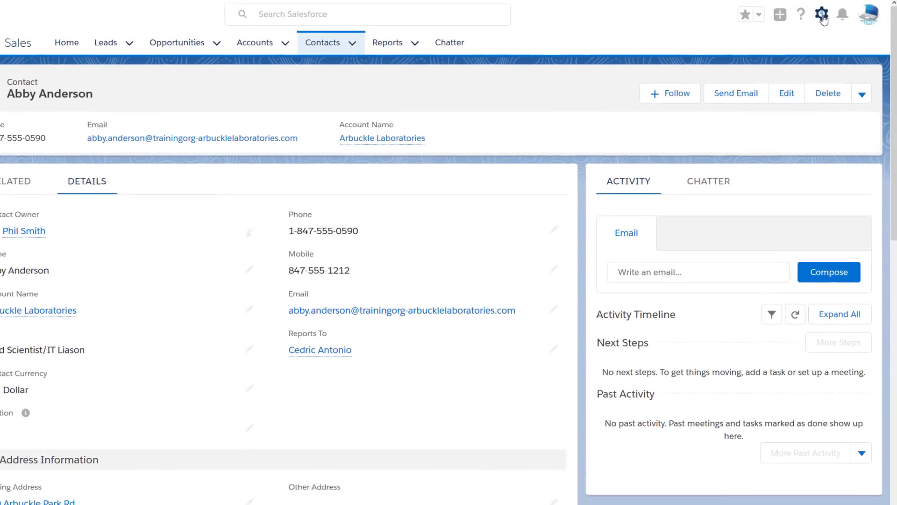
click(825, 15)
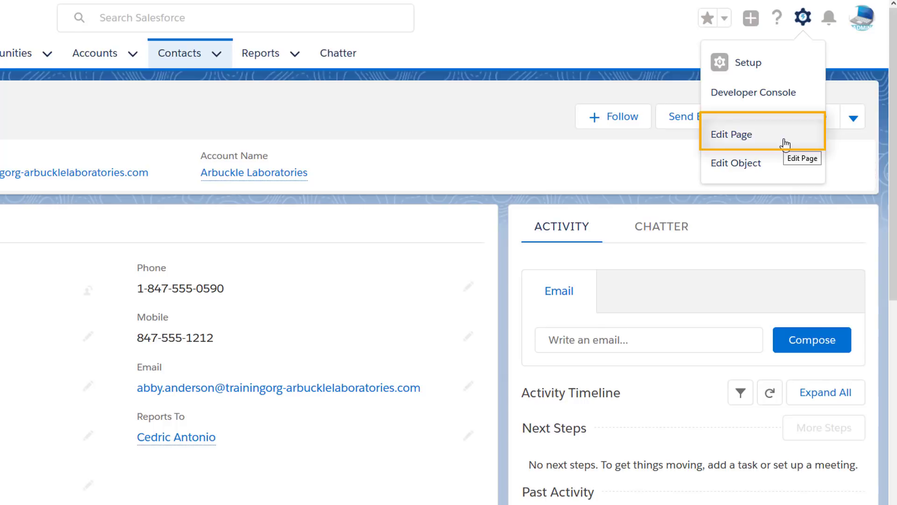
Step: Start a new Contact custom field from Fields & Relationships with the Picklist data type
click(752, 170)
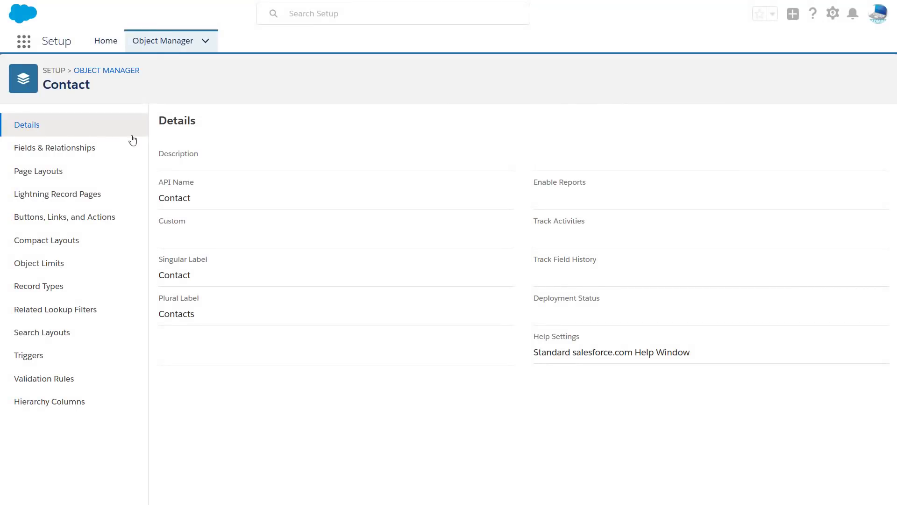
click(88, 154)
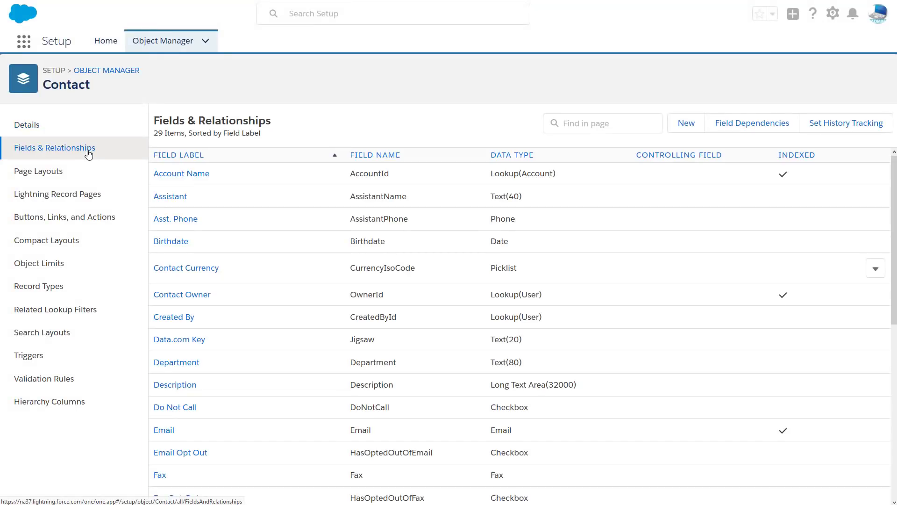
click(679, 134)
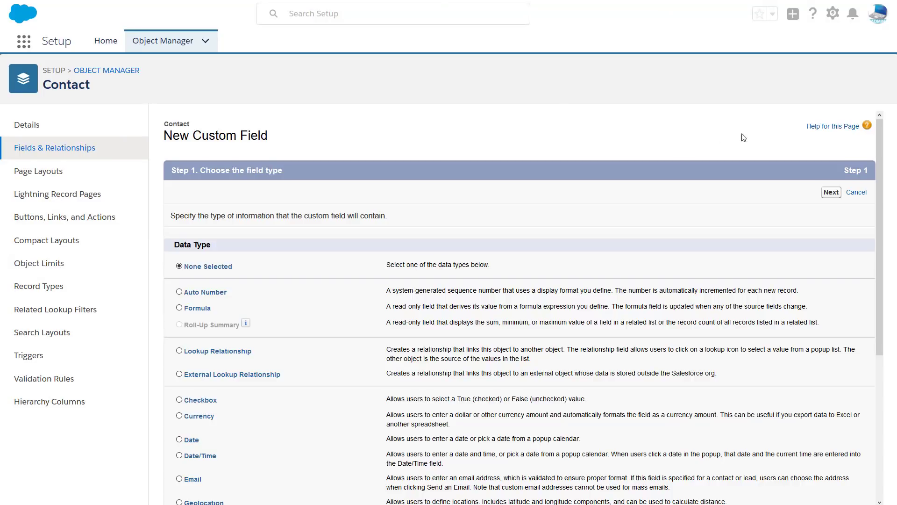
drag(878, 141, 877, 216)
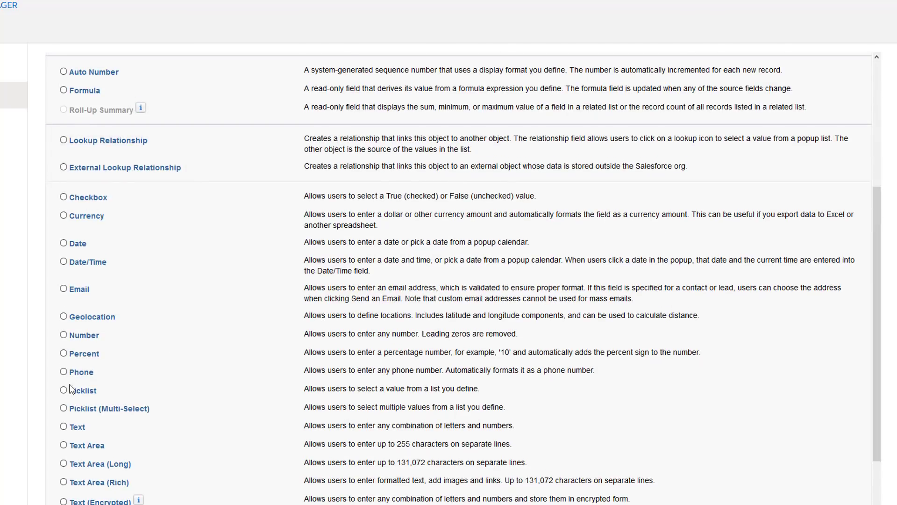
click(64, 390)
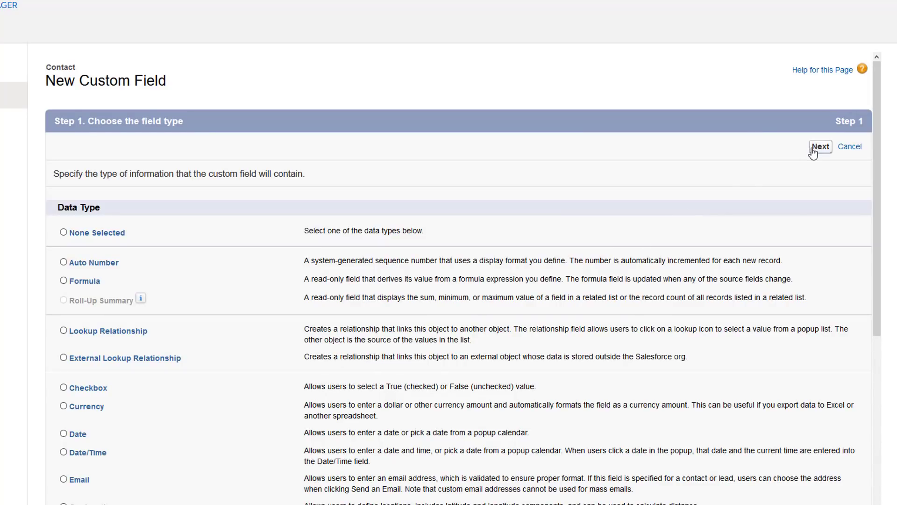
Step: On the field details step, enter the label 'Preferred Contact Method'
click(813, 150)
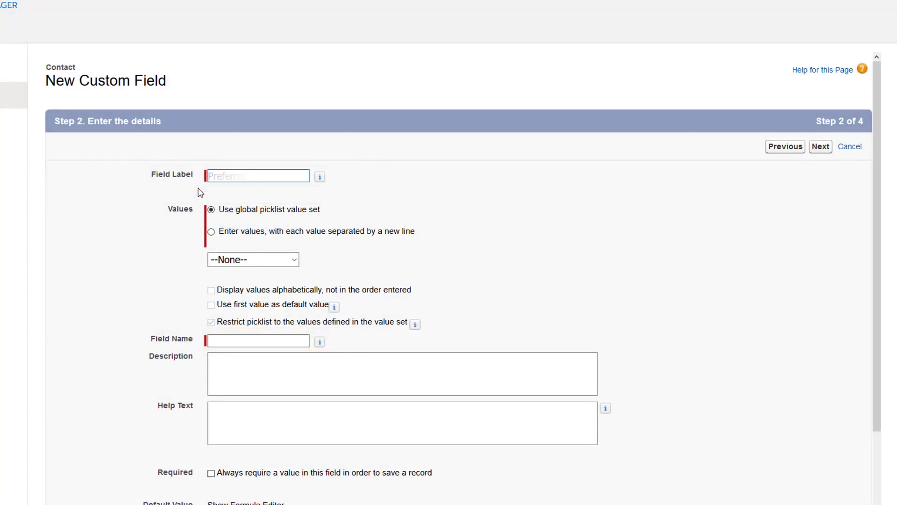
text(Preferred Contact Method)
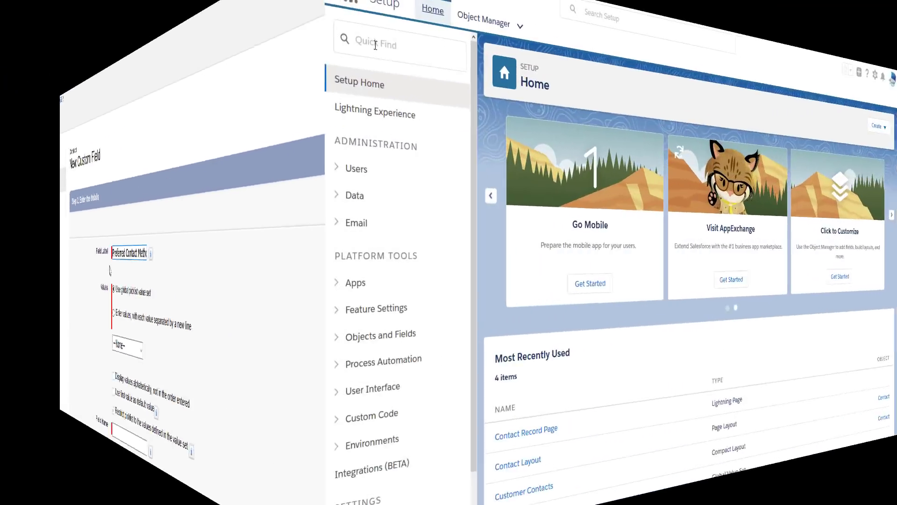
text(p)
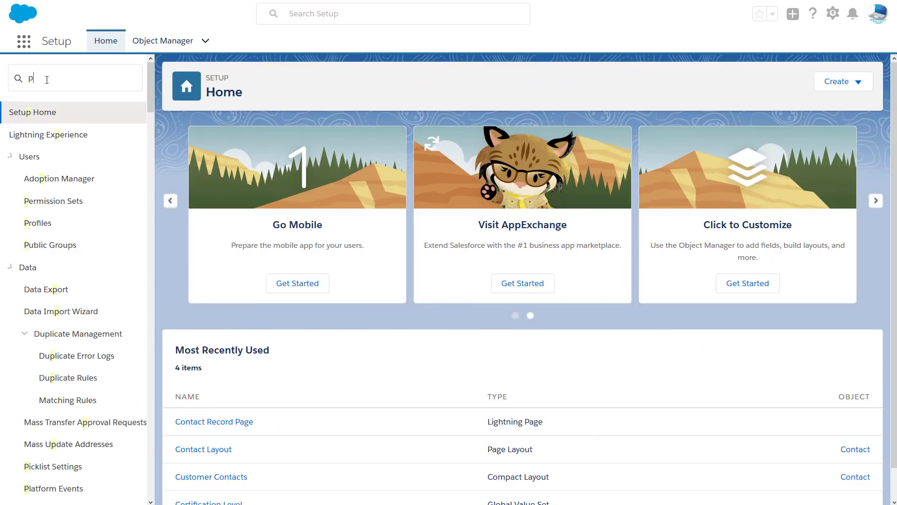
text(ickl)
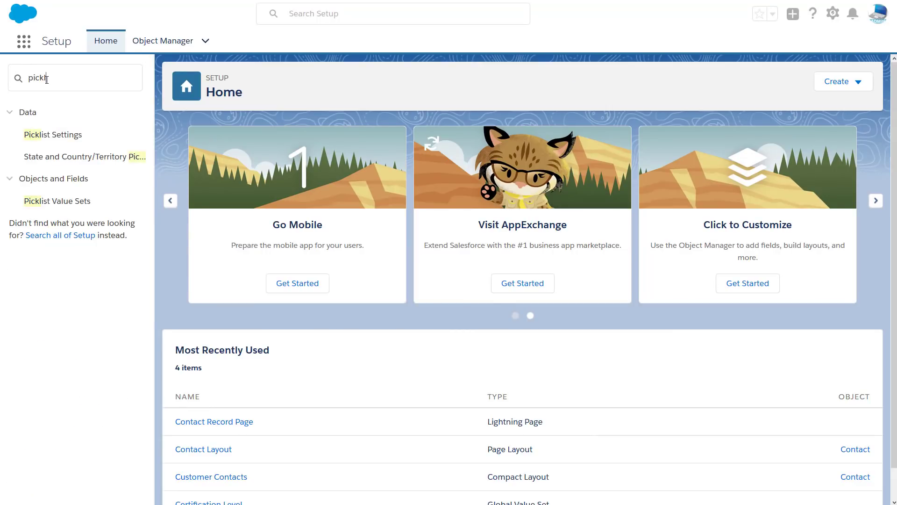
click(59, 205)
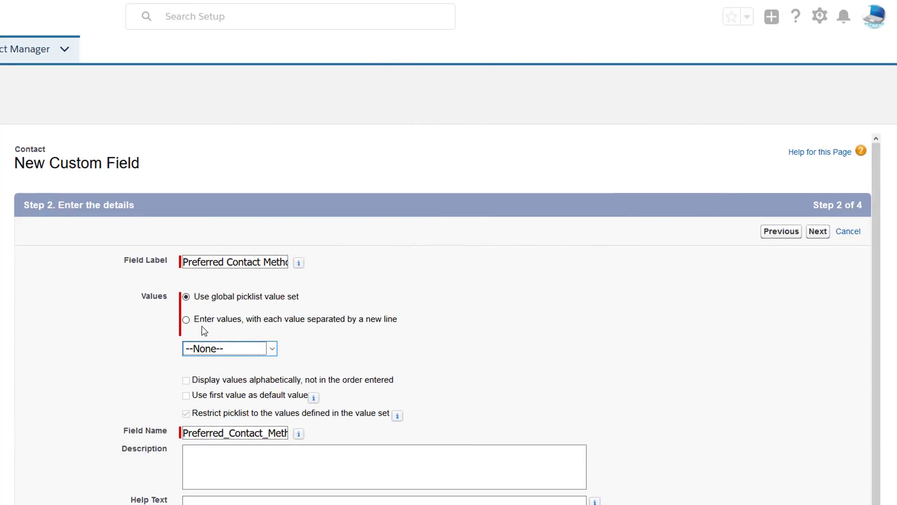
Step: Enter picklist values Work Phone, Home Phone, Mobile Phone, Work Email, Personal Email, No Preference
click(187, 320)
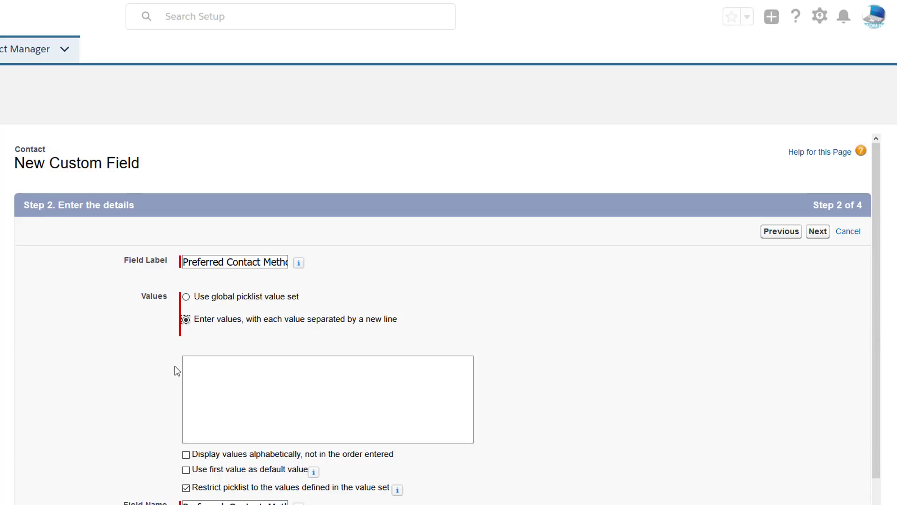
text(Work Phone Home Phone Mobile Phone Work Email Personal Email No Preference)
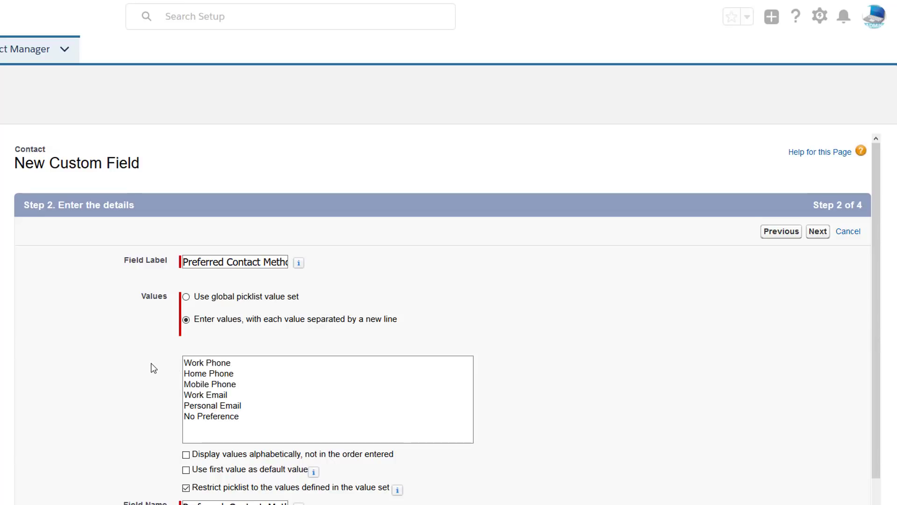
scroll(152, 368, down, 3)
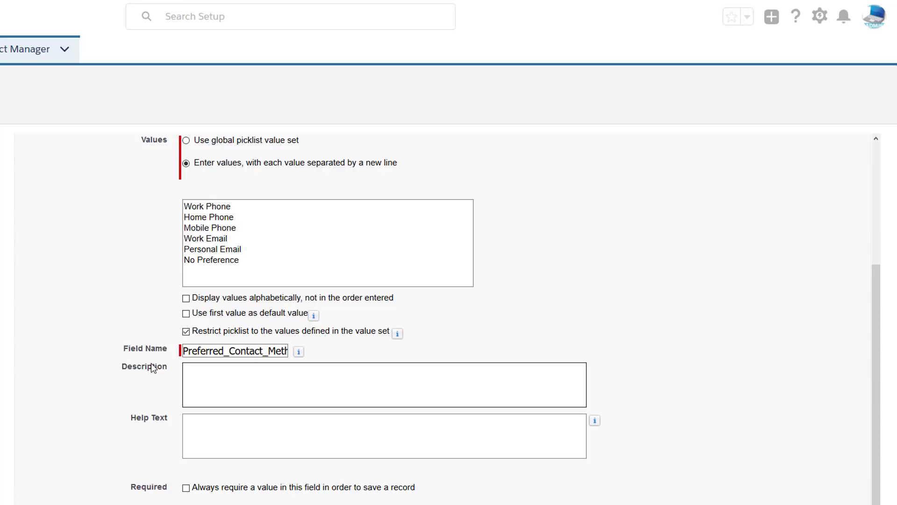
Step: Add the description and the help-text question about the customer's initial contact survey
click(188, 368)
text(Choices for contact on the initial customer contact survey.)
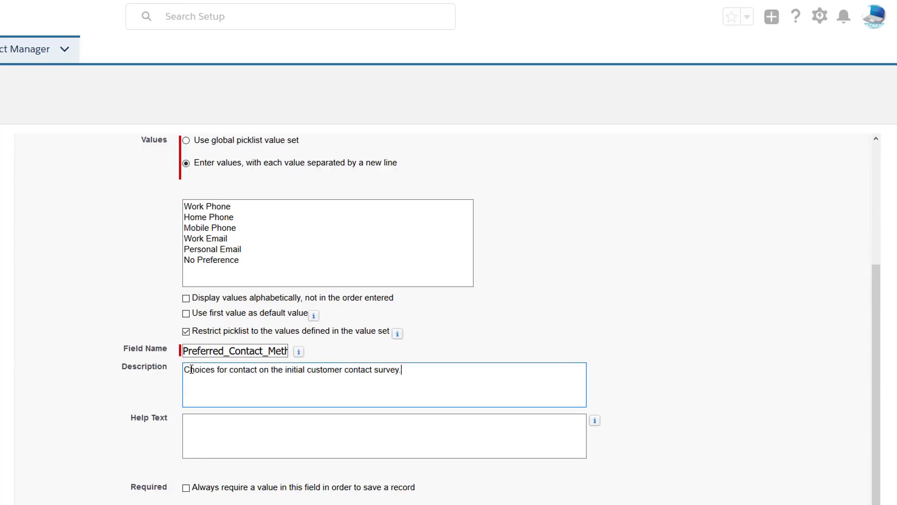
click(187, 419)
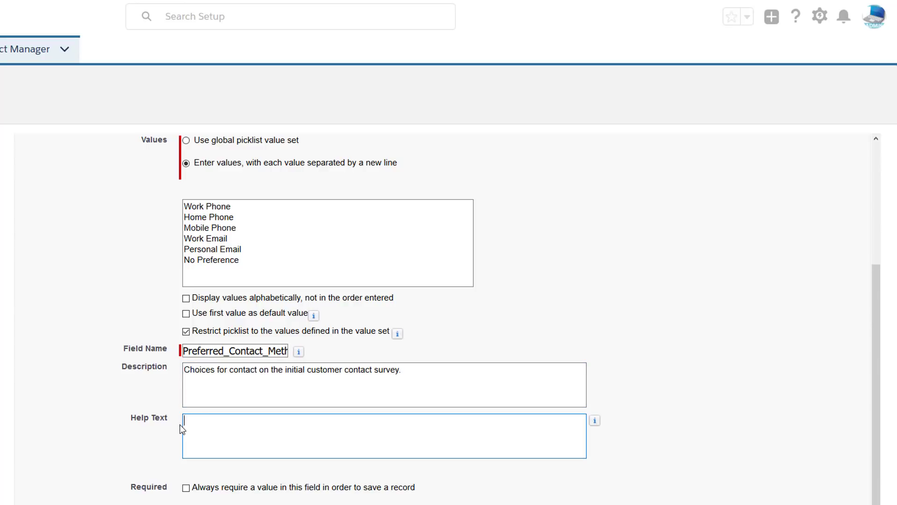
text(Which contact method did the customer choose on their initial survey with their assigned sales rep?)
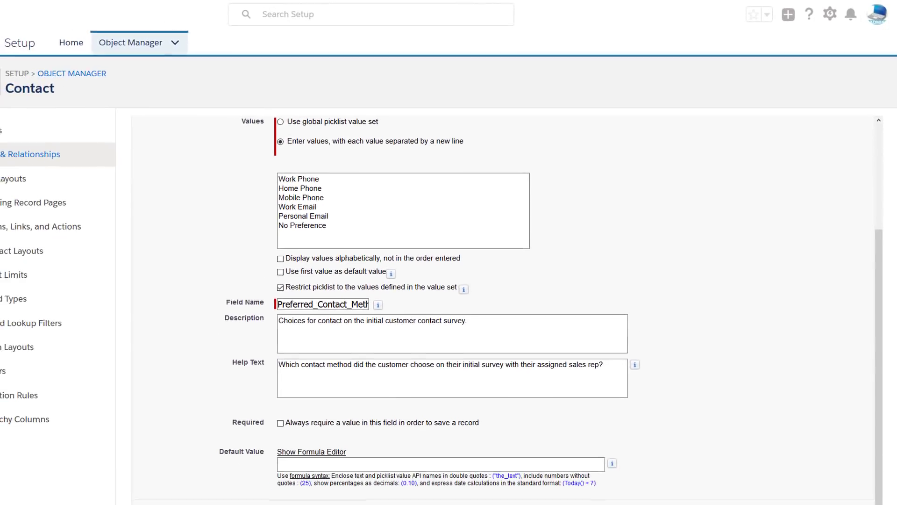
Step: In field-level security, tick Visible for Marketing User so every profile sees the field
click(828, 491)
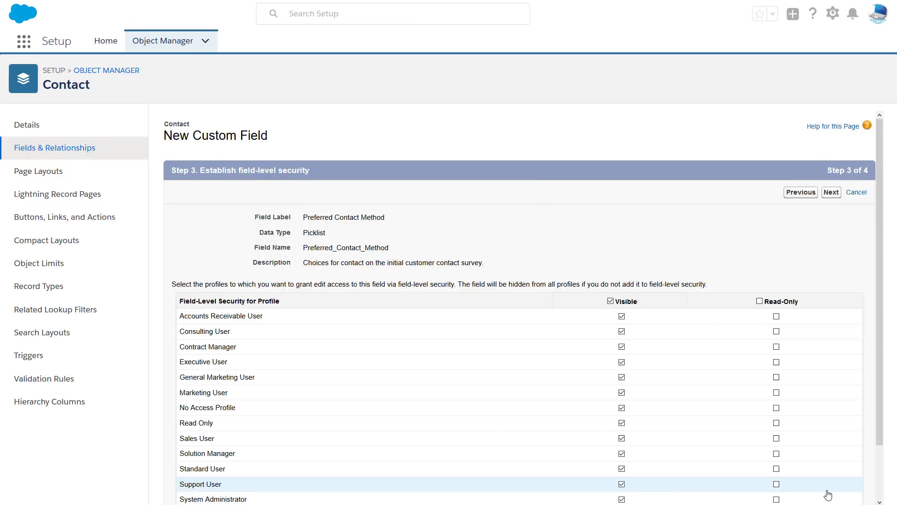
scroll(828, 494, down, 3)
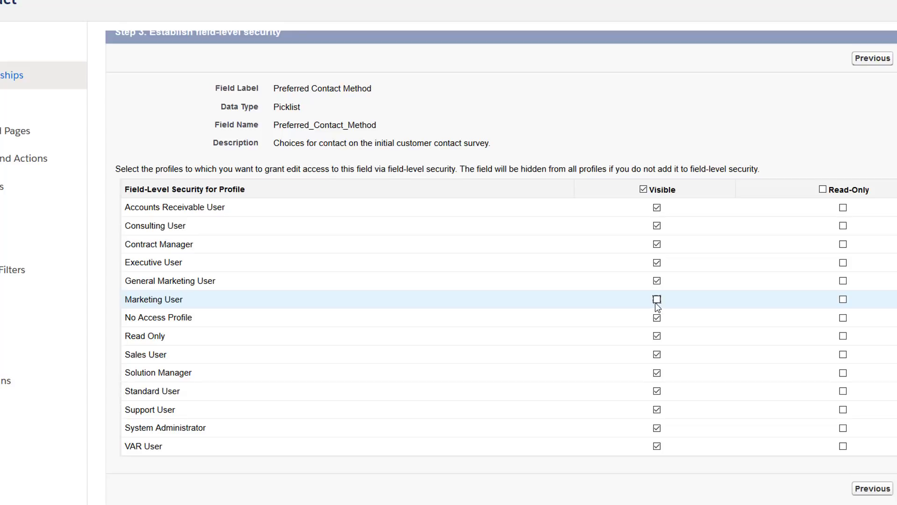
click(657, 299)
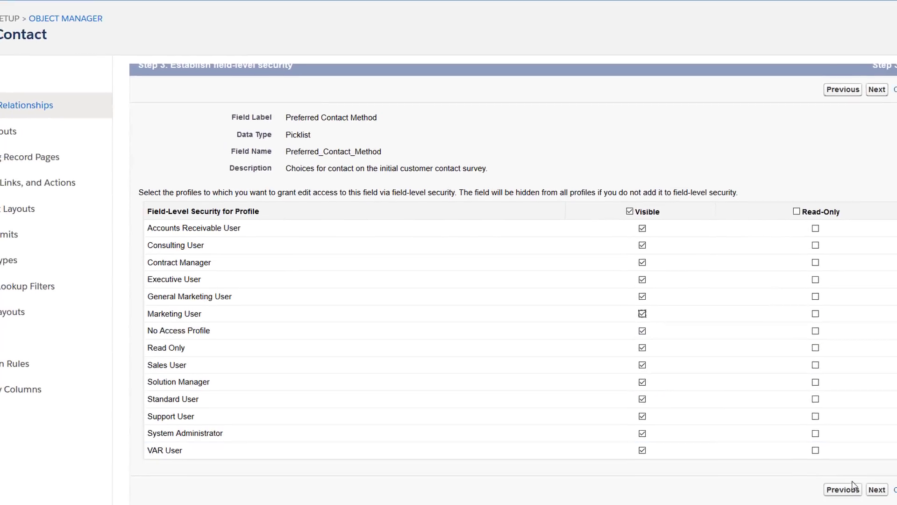
click(838, 489)
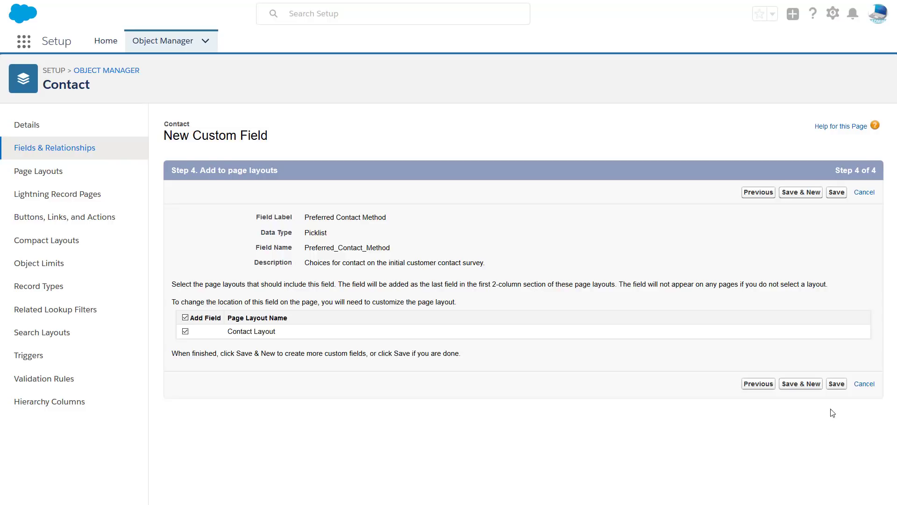
Step: Save the Preferred Contact Method field with Contact Layout kept selected
click(836, 384)
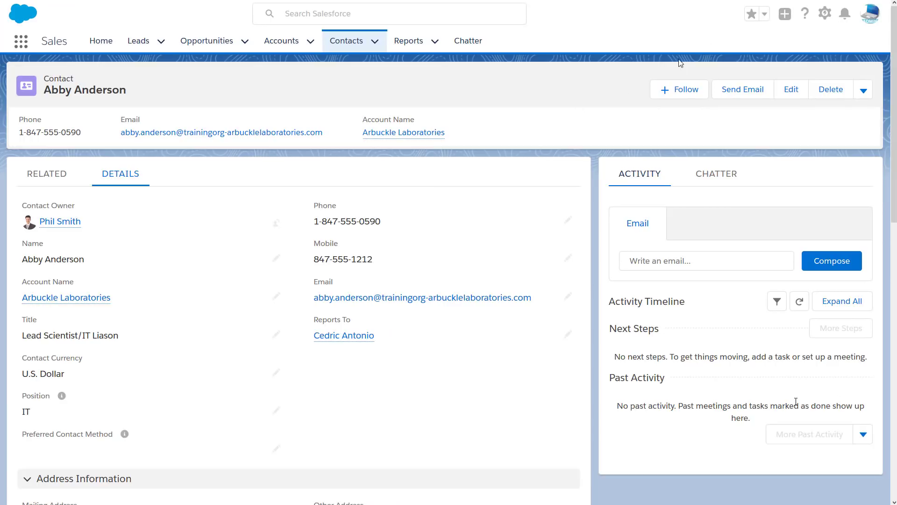
Step: Edit the Contact Record Page and select its Highlights Panel to reach the Customer Contacts layout
click(824, 16)
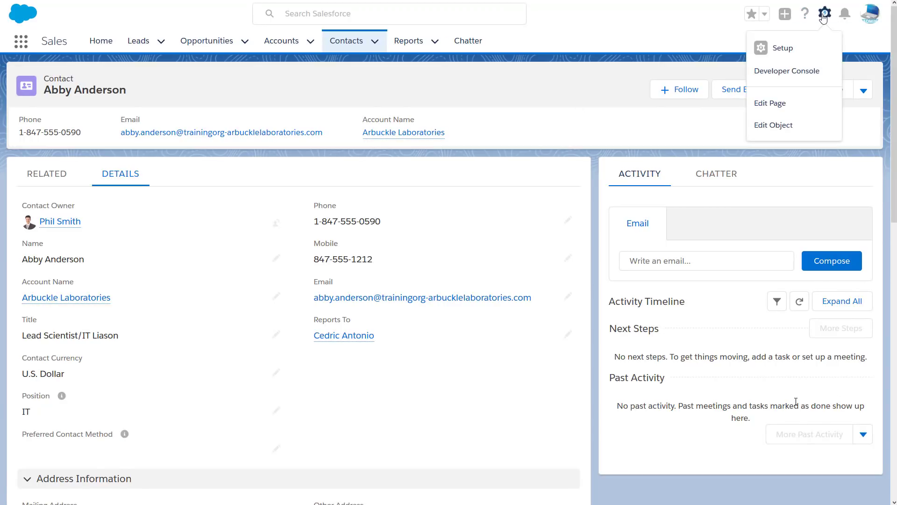
click(776, 103)
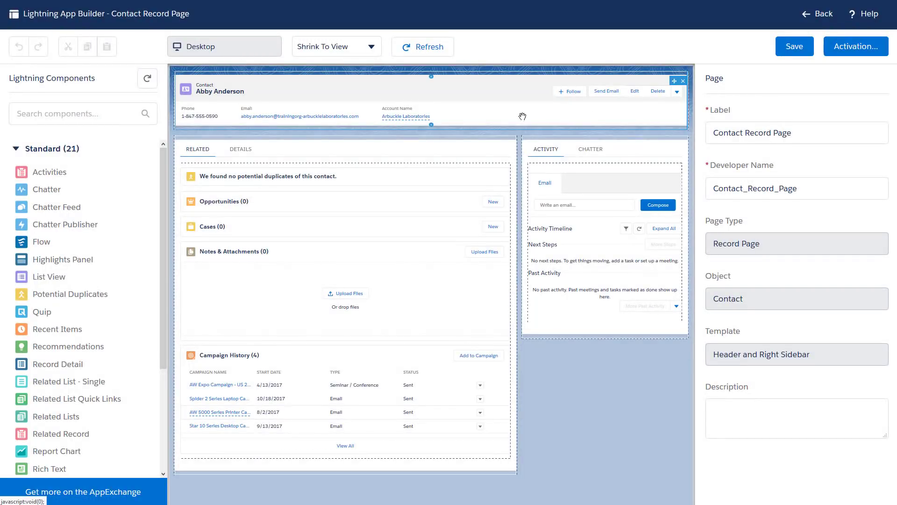
click(514, 116)
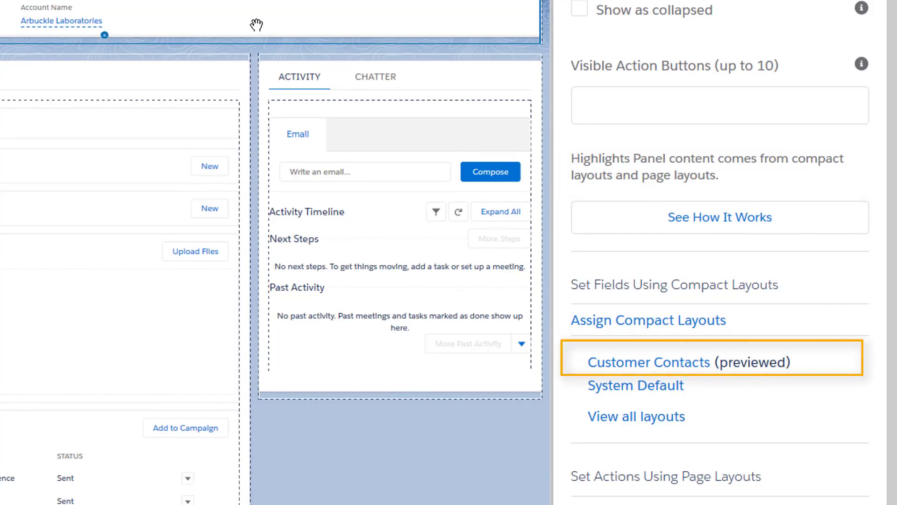
Step: Add Preferred Contact Method to the Customer Contacts compact layout above Account Name, then save
click(658, 366)
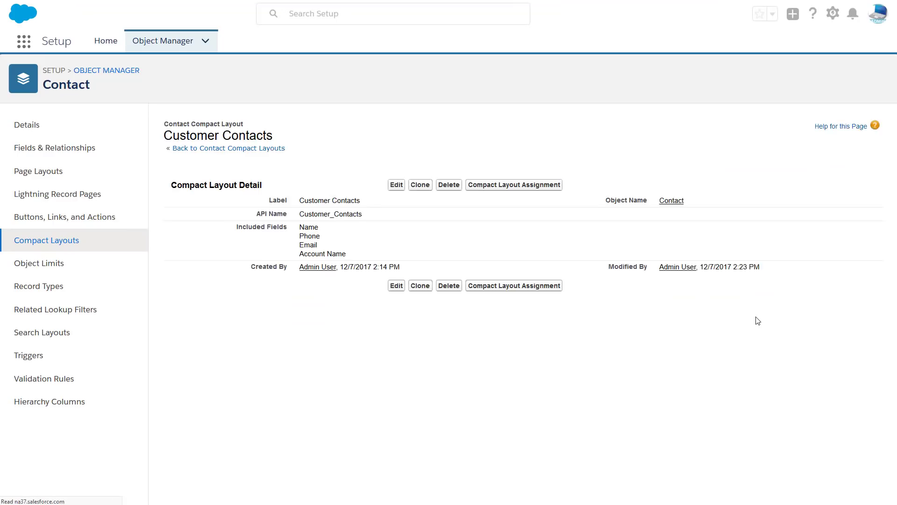
click(397, 185)
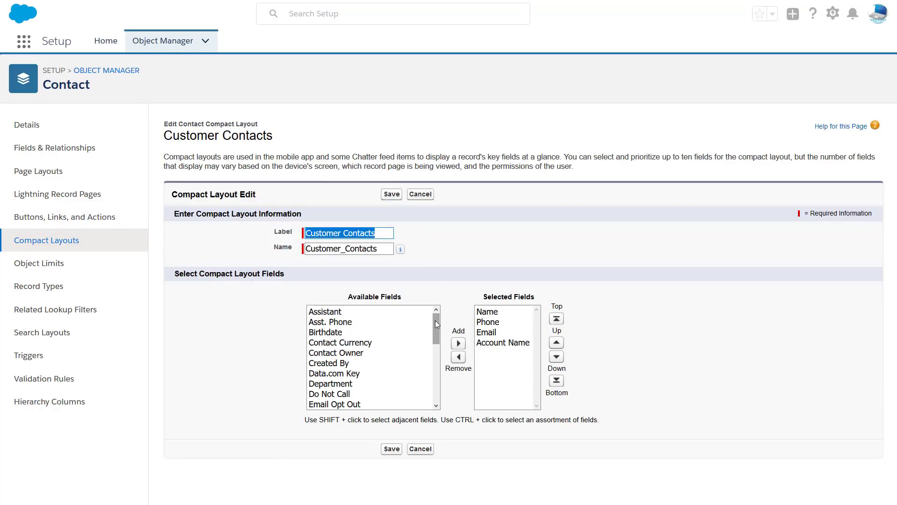
drag(435, 321, 434, 380)
click(380, 385)
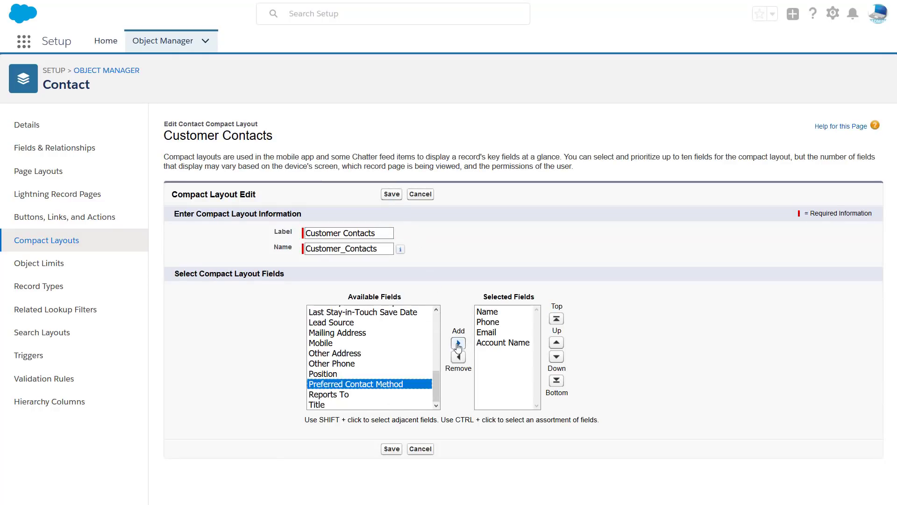
click(458, 344)
click(597, 343)
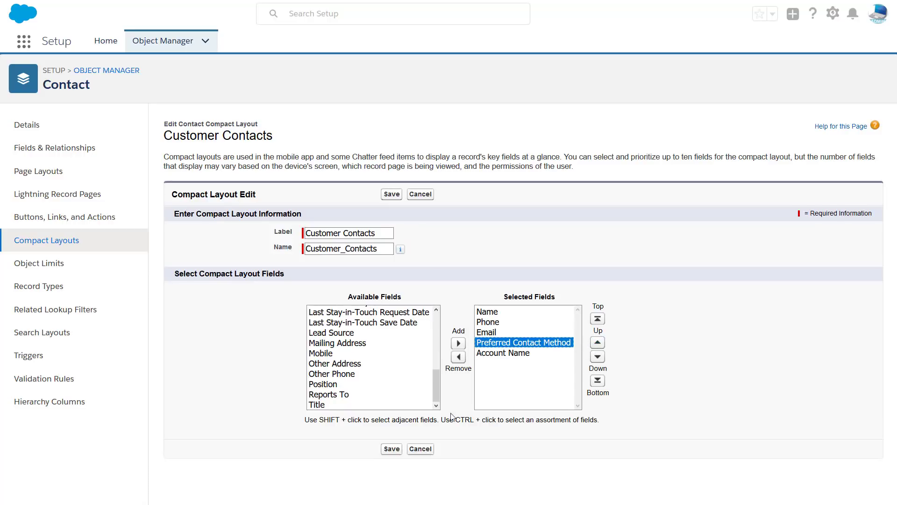
click(391, 448)
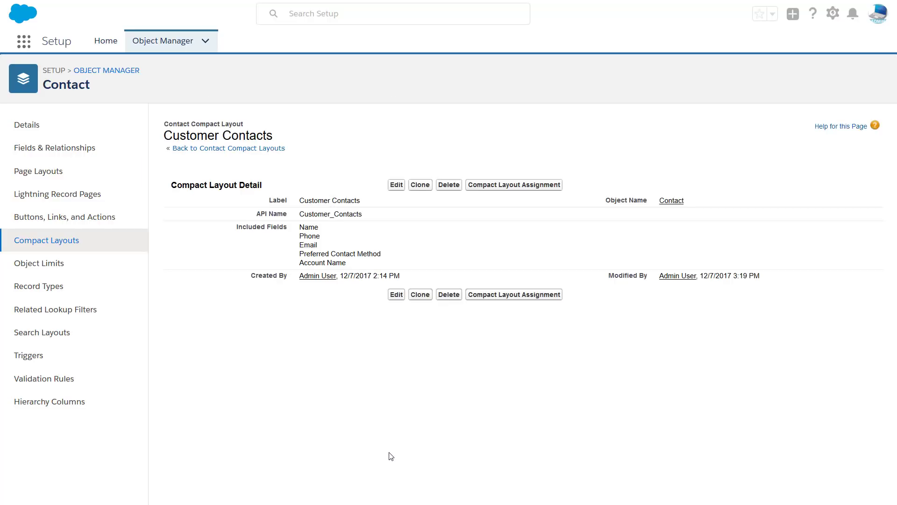